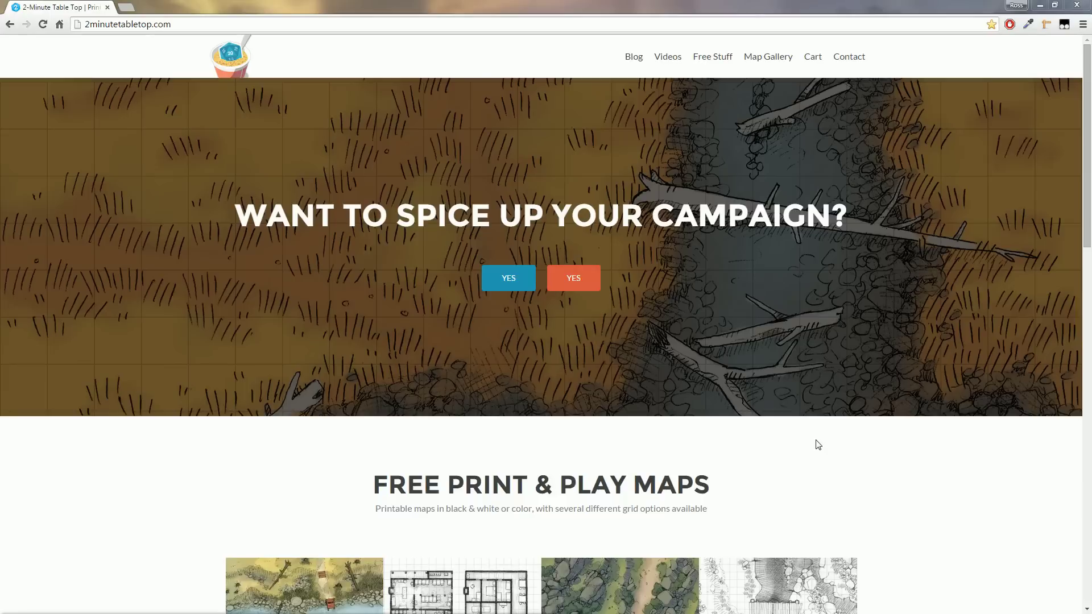
Browse the Map Gallery and open the Shingle Shore map's product page
click(768, 59)
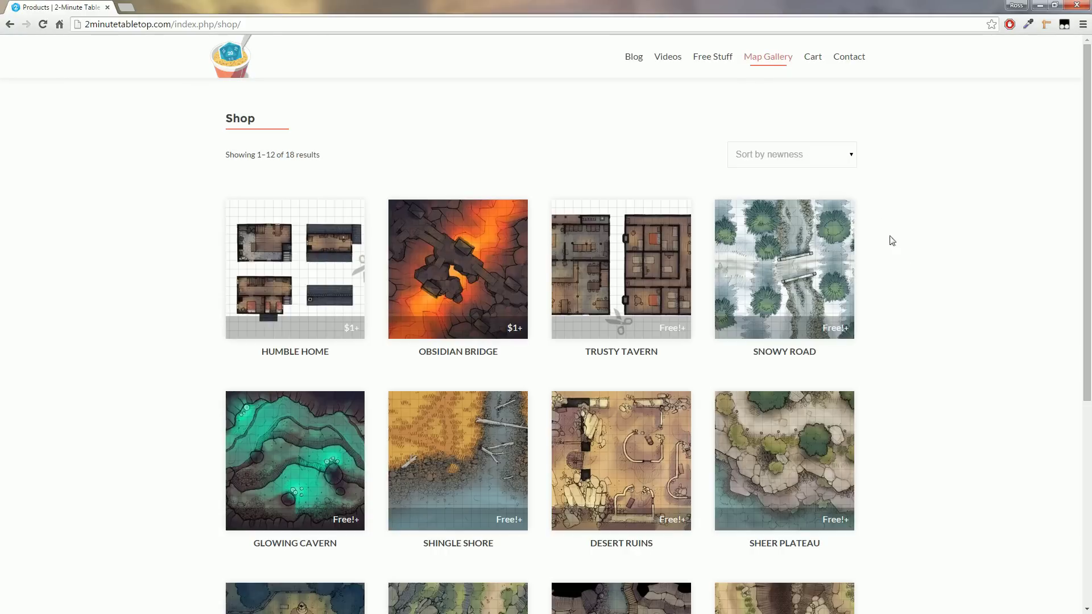
scroll(963, 345, down, 4)
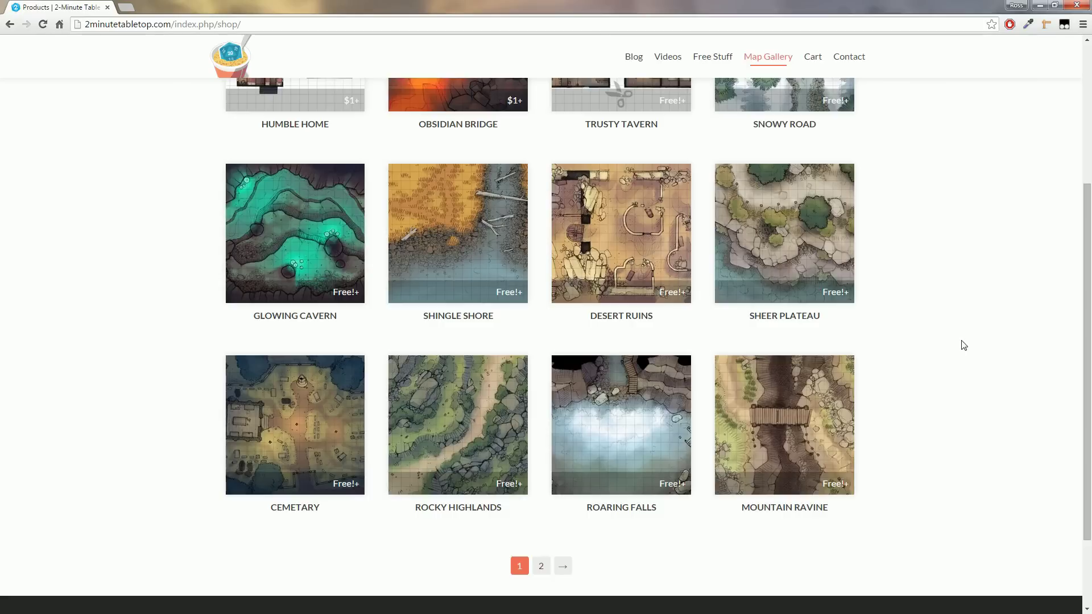
scroll(955, 369, up, 3)
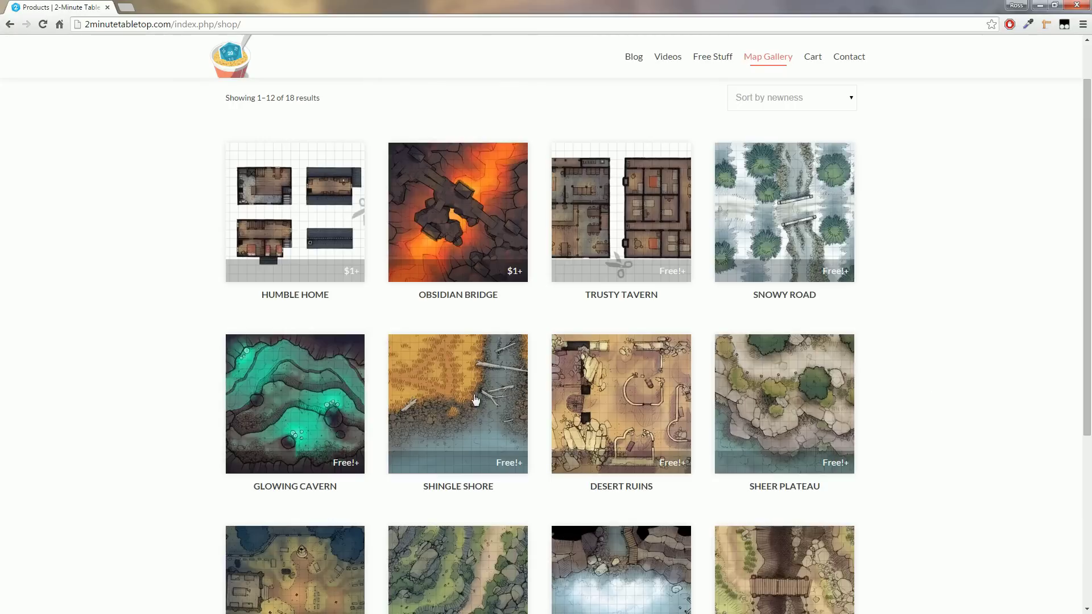
click(448, 405)
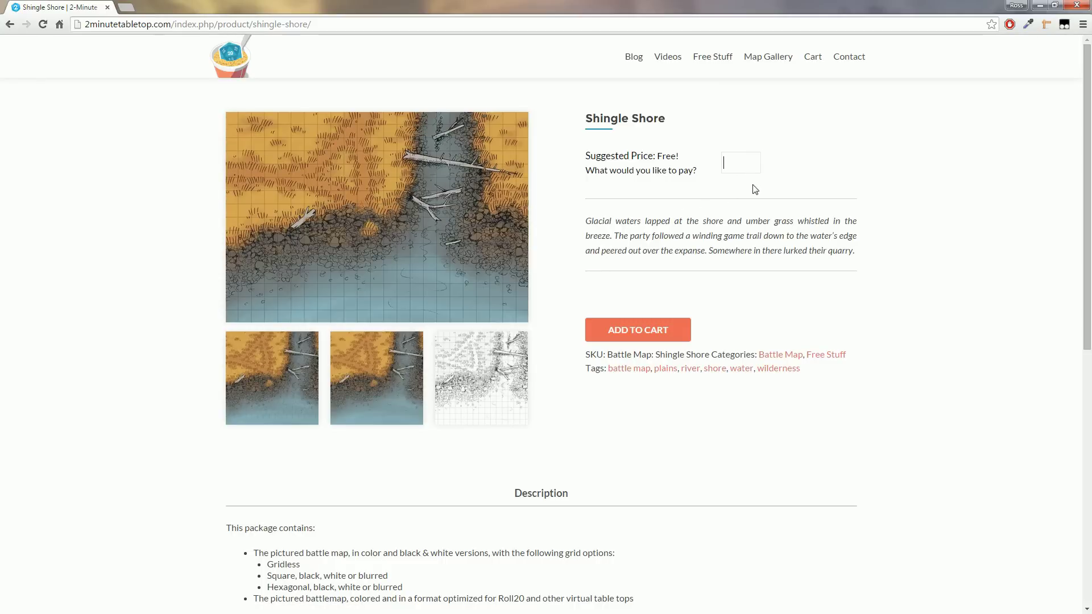
Enter a price of 0, add Shingle Shore to the cart, and view the cart
text(0)
click(658, 329)
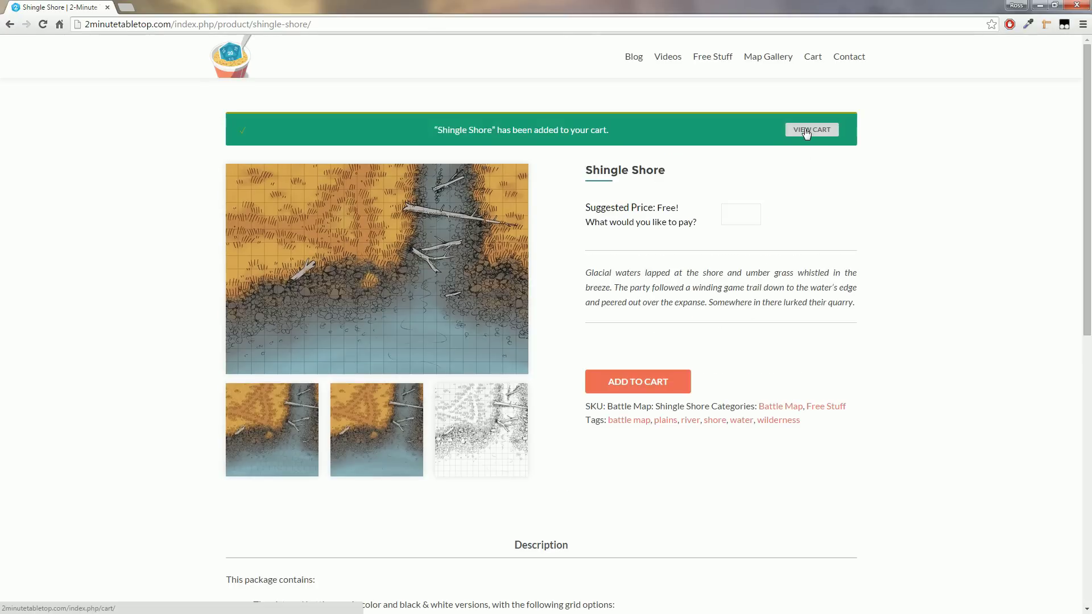
click(804, 130)
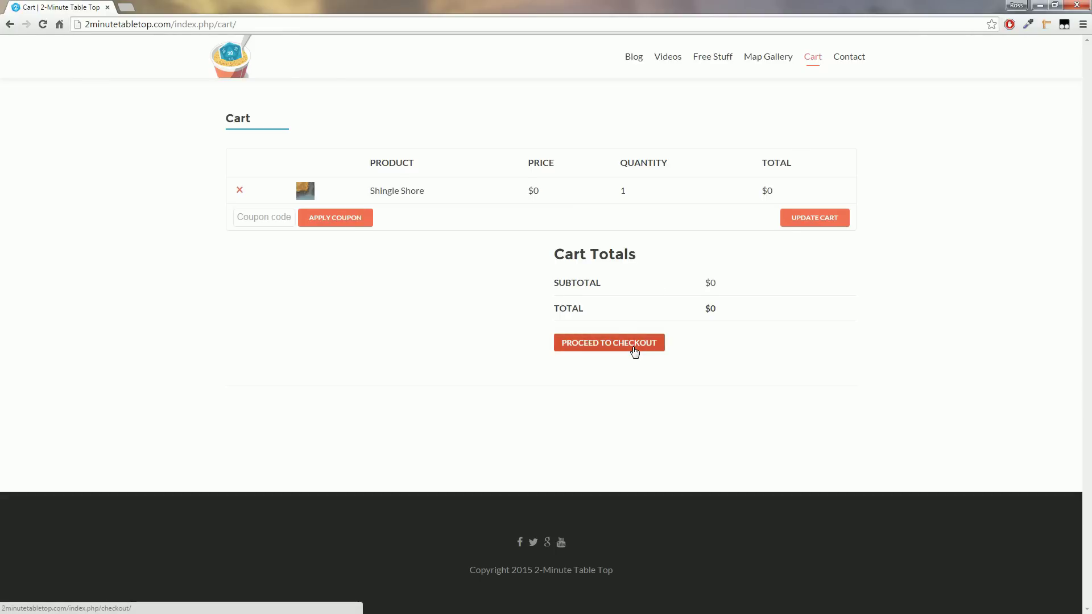
Fill in the buyer's first name and e-mail address at checkout
click(635, 353)
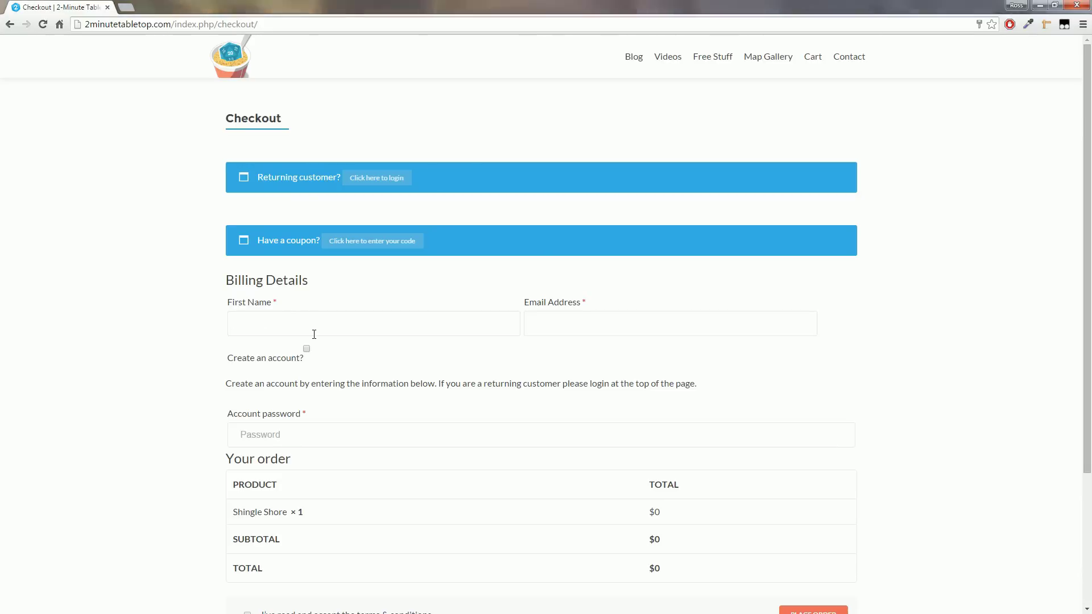
click(313, 333)
text(Ross)
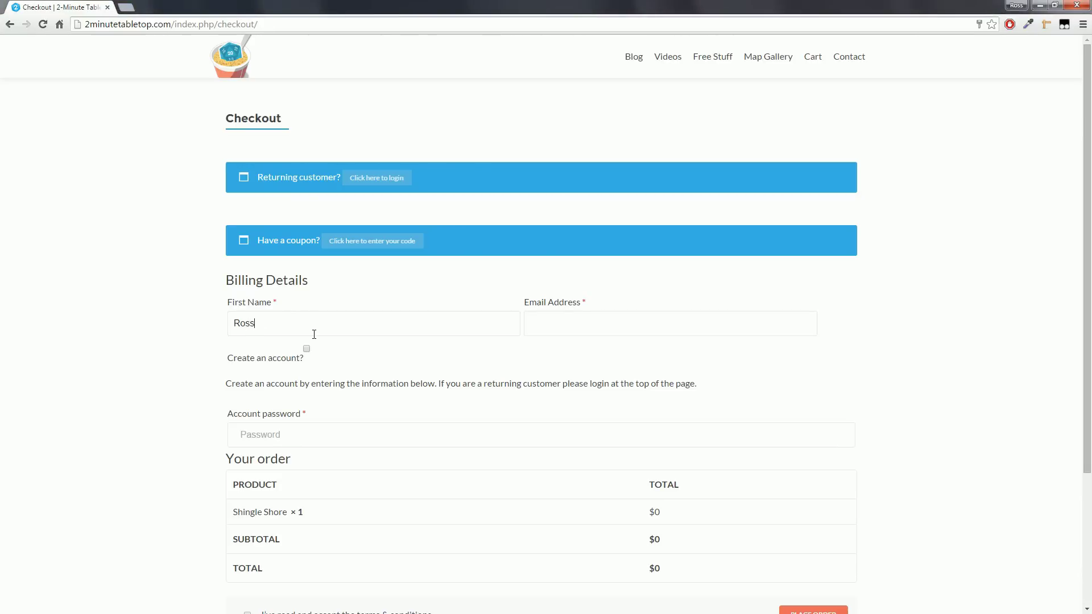
click(550, 323)
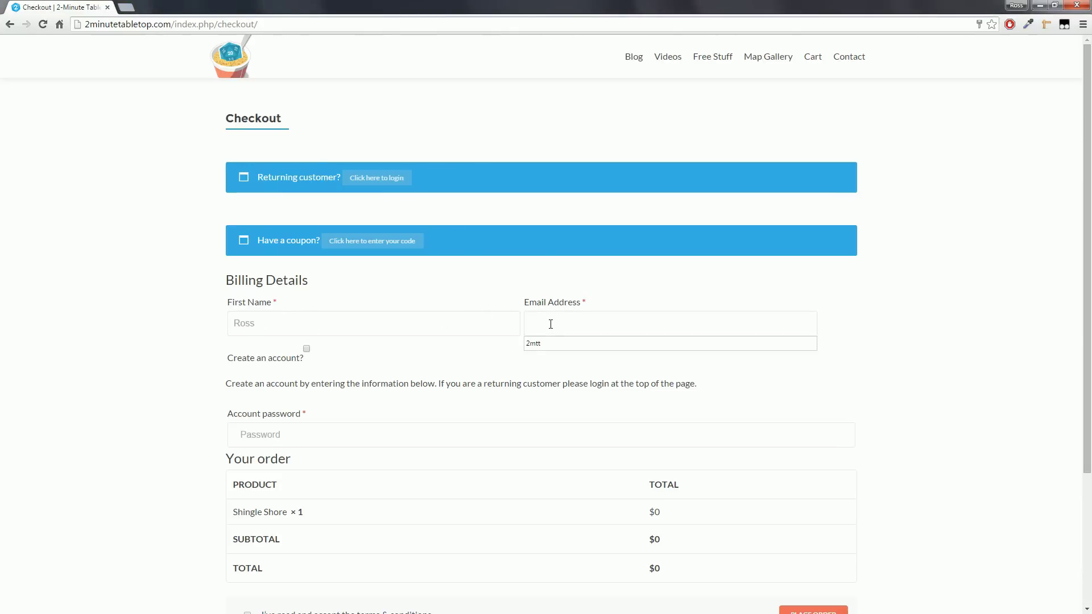
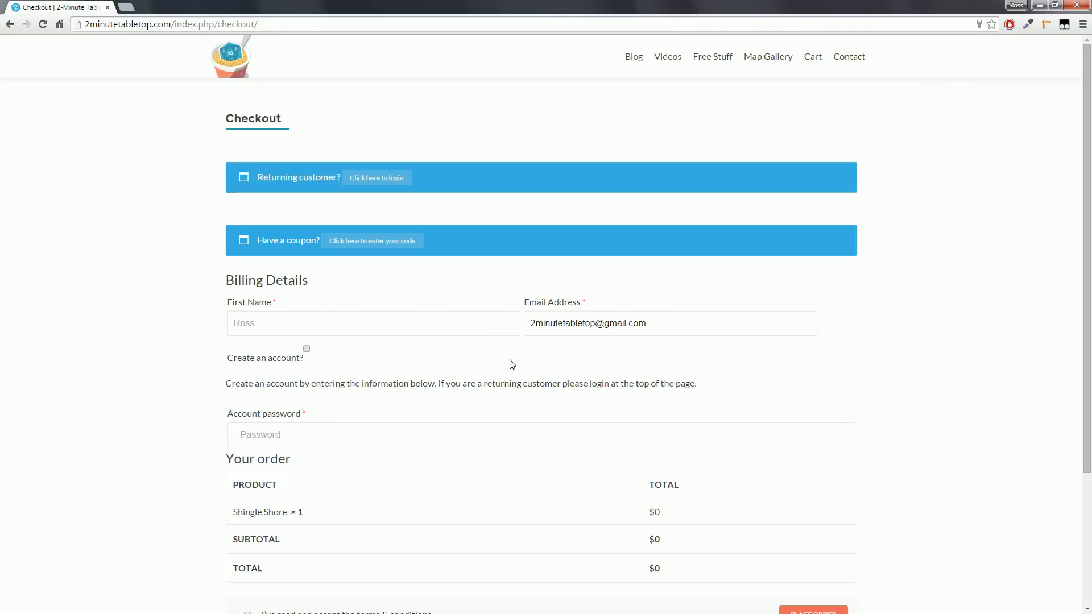
Accept the terms and conditions and place the free $0 order
scroll(524, 353, down, 1)
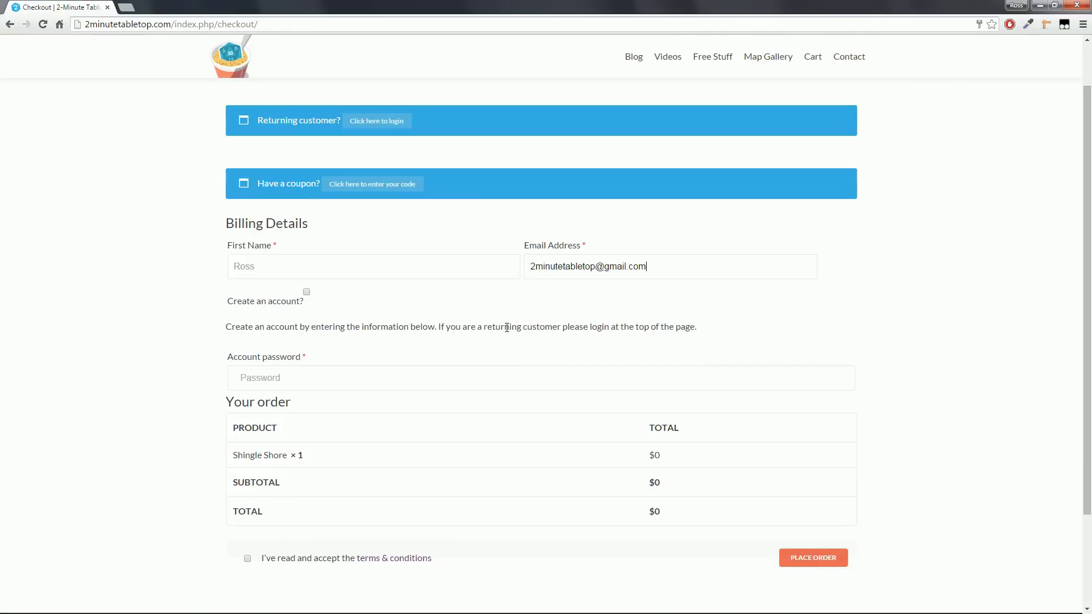
scroll(512, 328, down, 2)
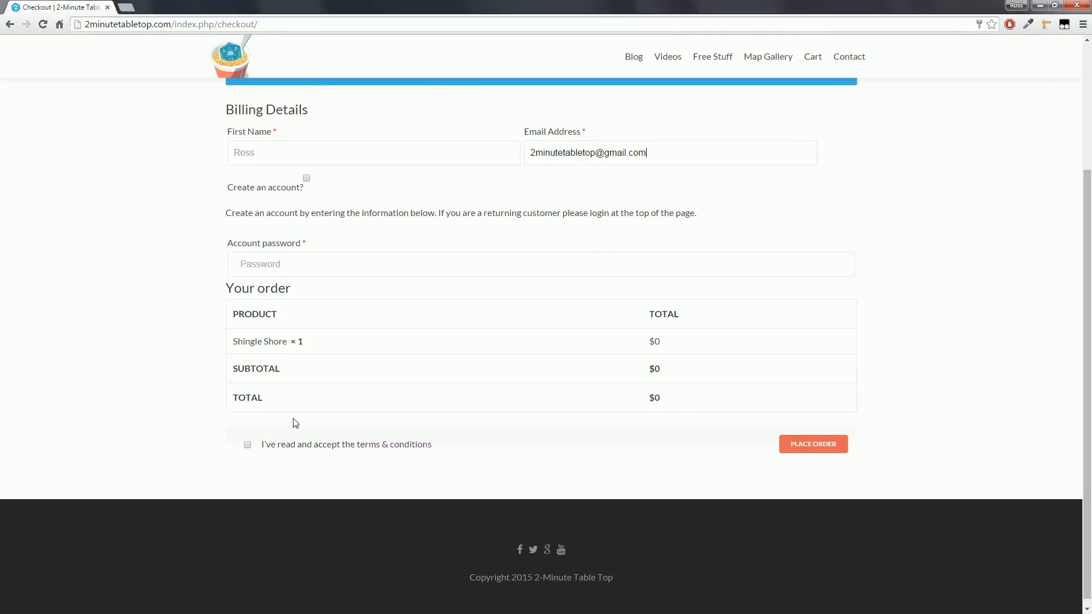
click(247, 445)
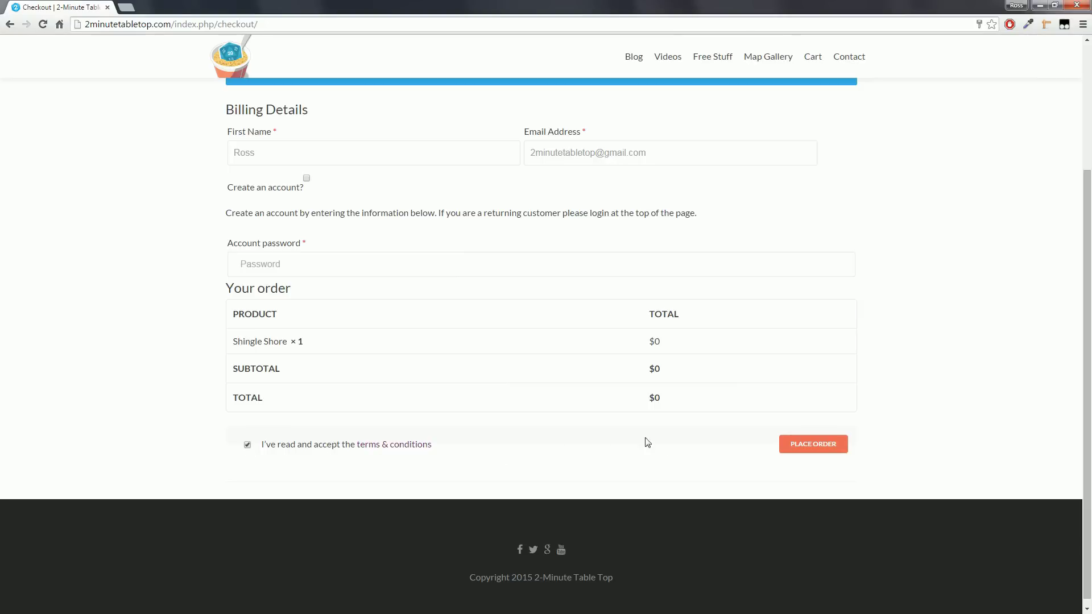
click(807, 448)
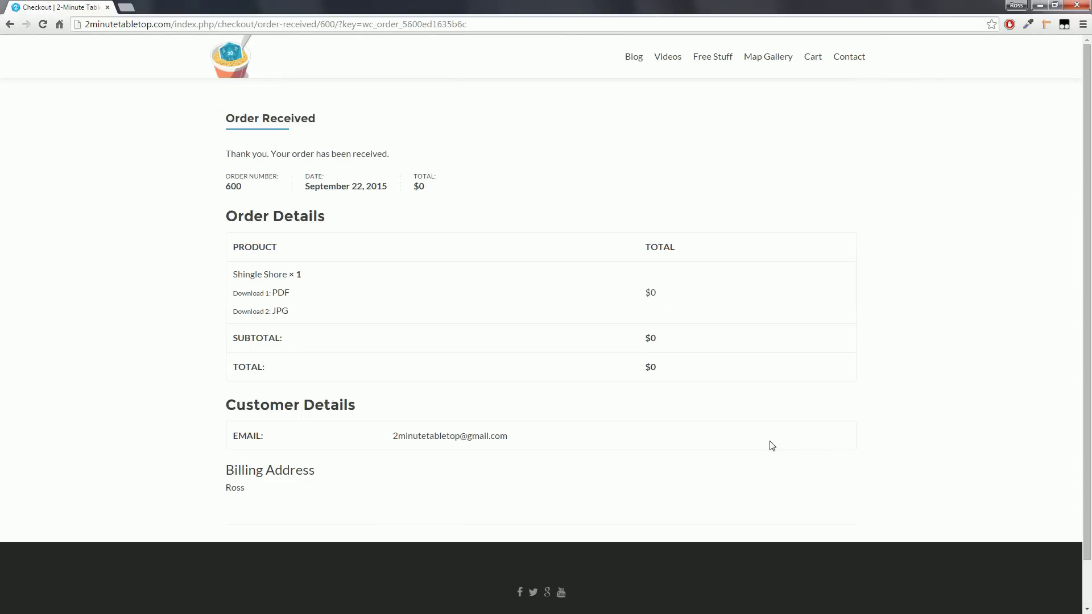
Download the map via the PDF link so ShingleShore.pdf opens in Adobe Reader
drag(226, 151, 401, 158)
click(422, 156)
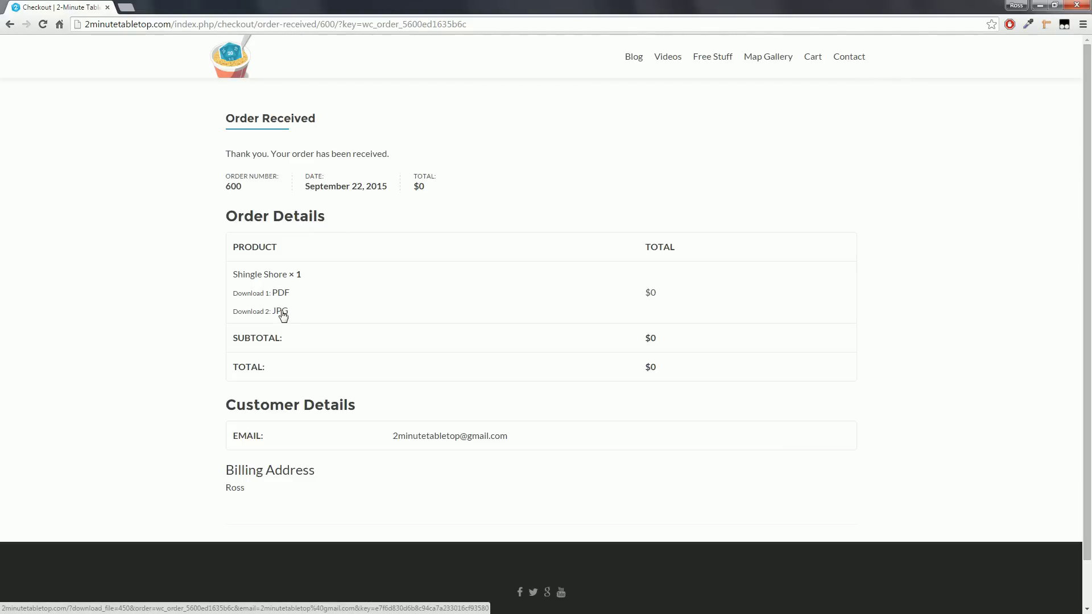
click(280, 293)
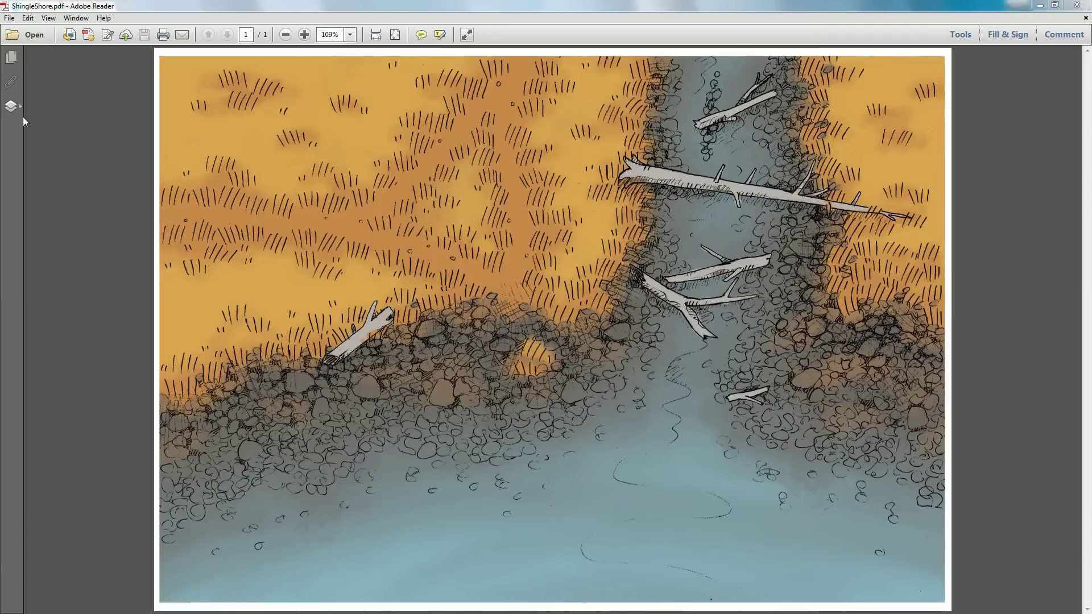
Preview the B&W map, black hex, blurred square and white hex grid layers one by one
click(12, 106)
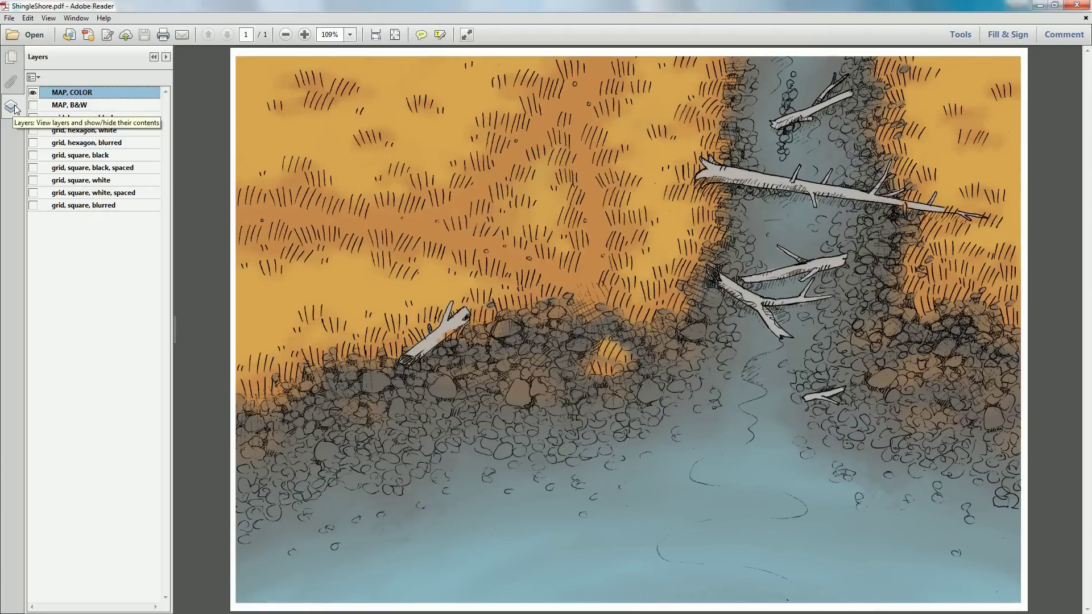
click(33, 105)
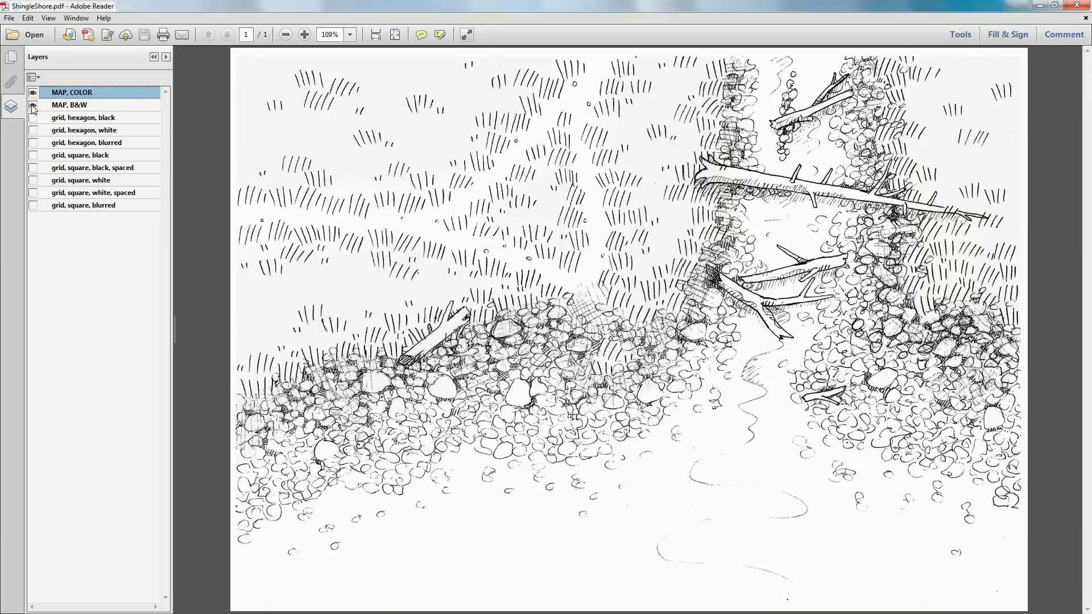
click(33, 105)
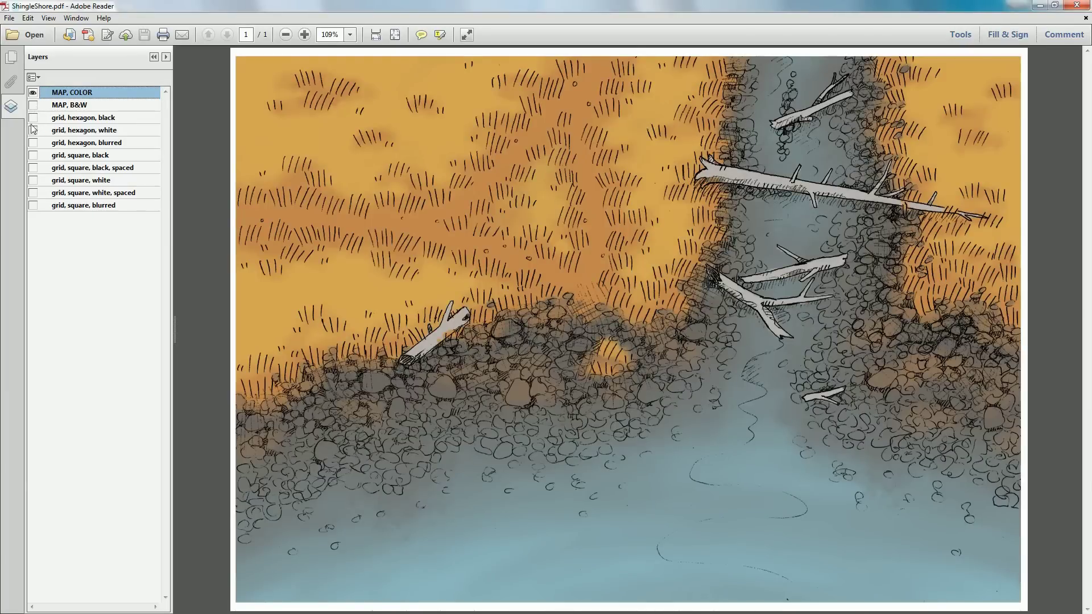
click(33, 118)
click(33, 119)
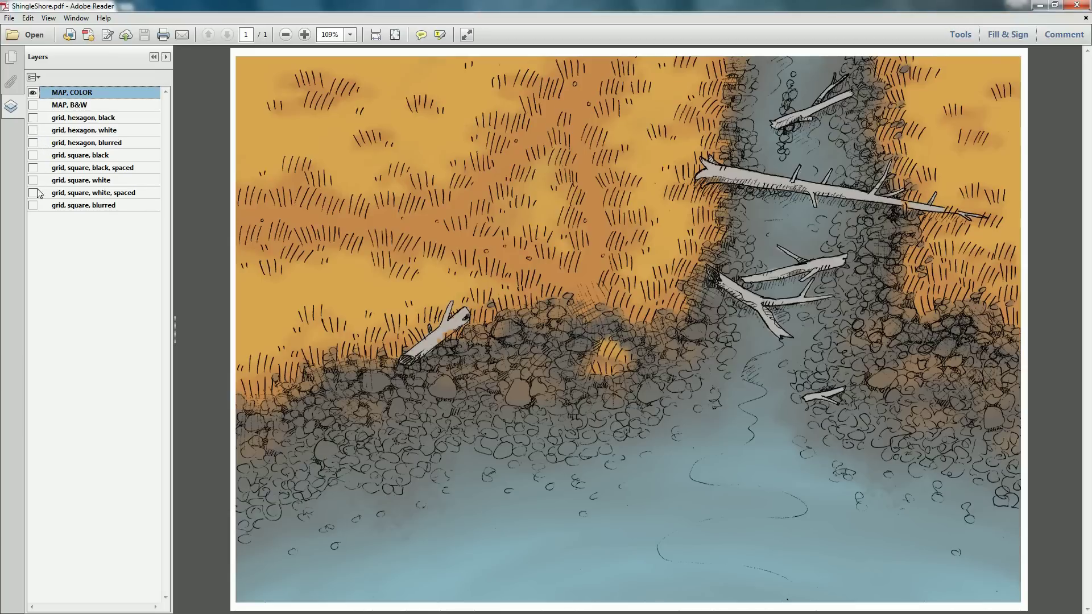
click(33, 206)
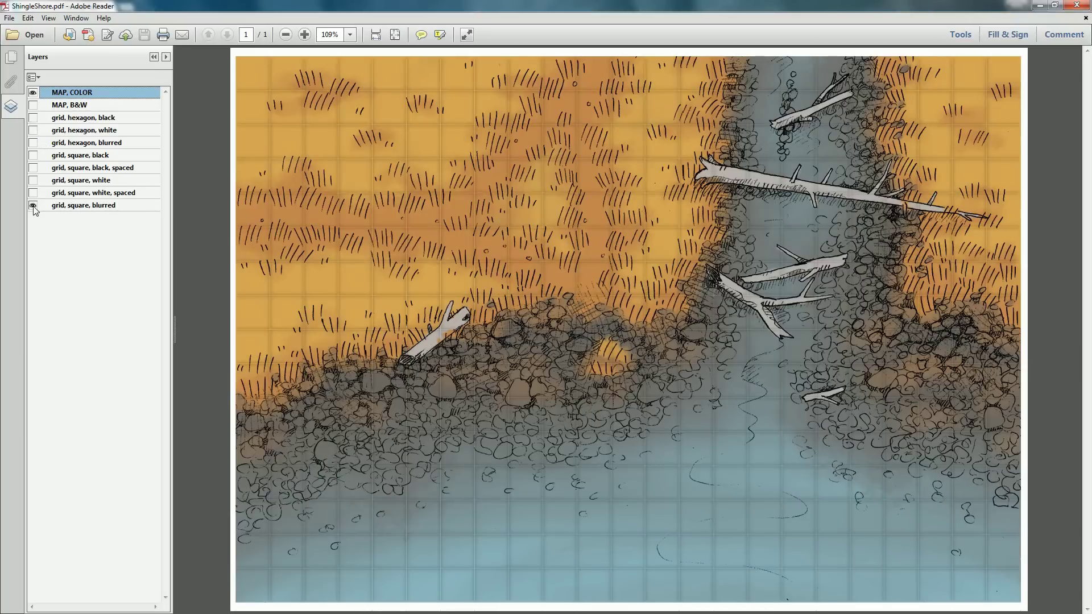
click(33, 206)
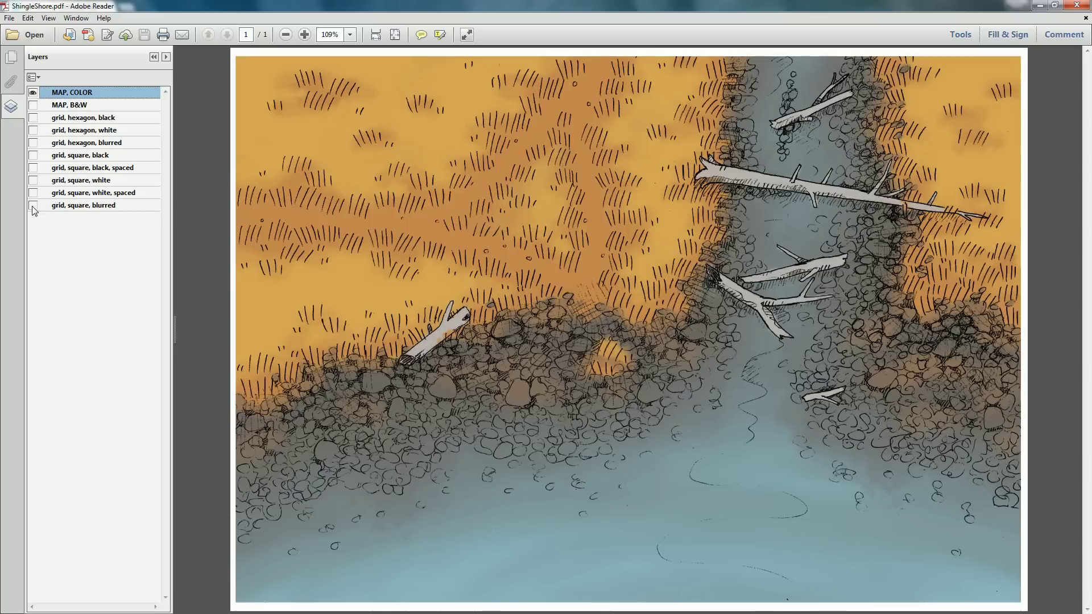
click(33, 130)
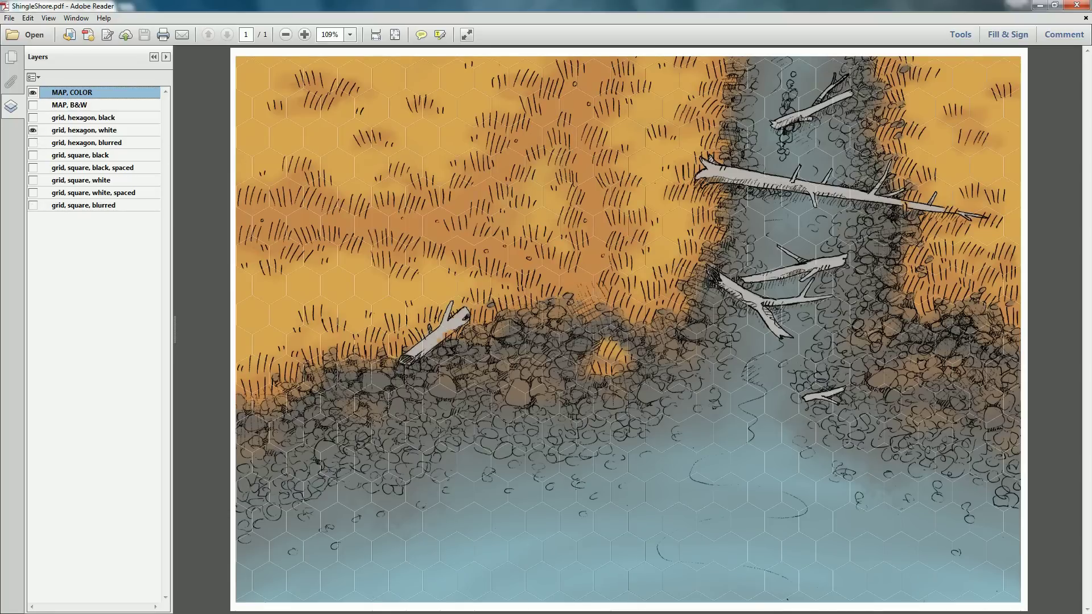
click(33, 131)
Show the black-and-white map with a black square grid and bring up Print
click(33, 105)
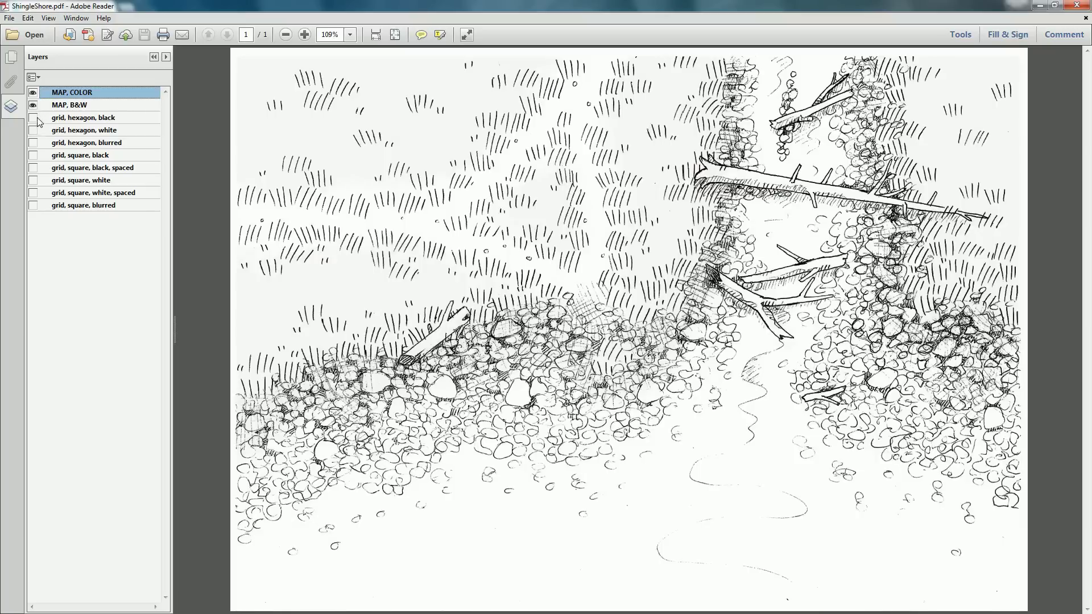
click(33, 155)
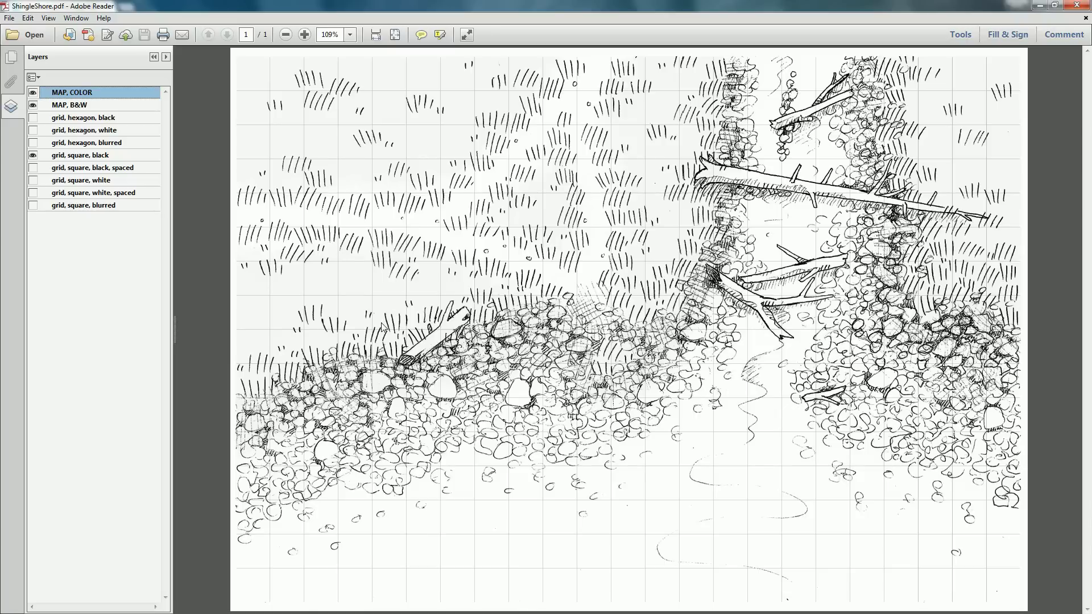
key(ctrl+p)
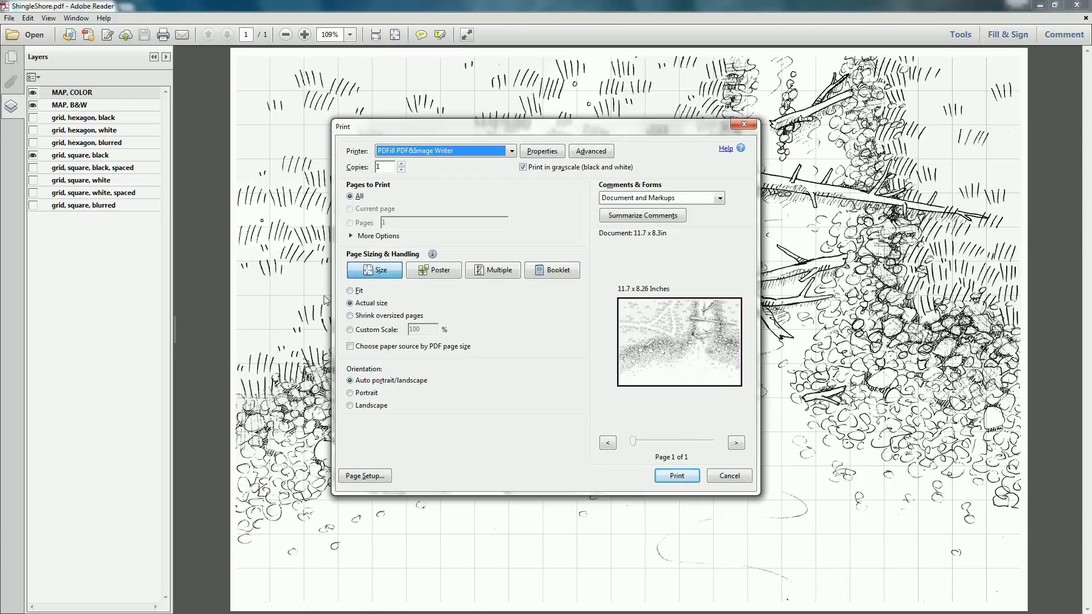
Select the HP Photosmart 6510 series (Network) printer in the Print dialog
click(511, 151)
click(469, 171)
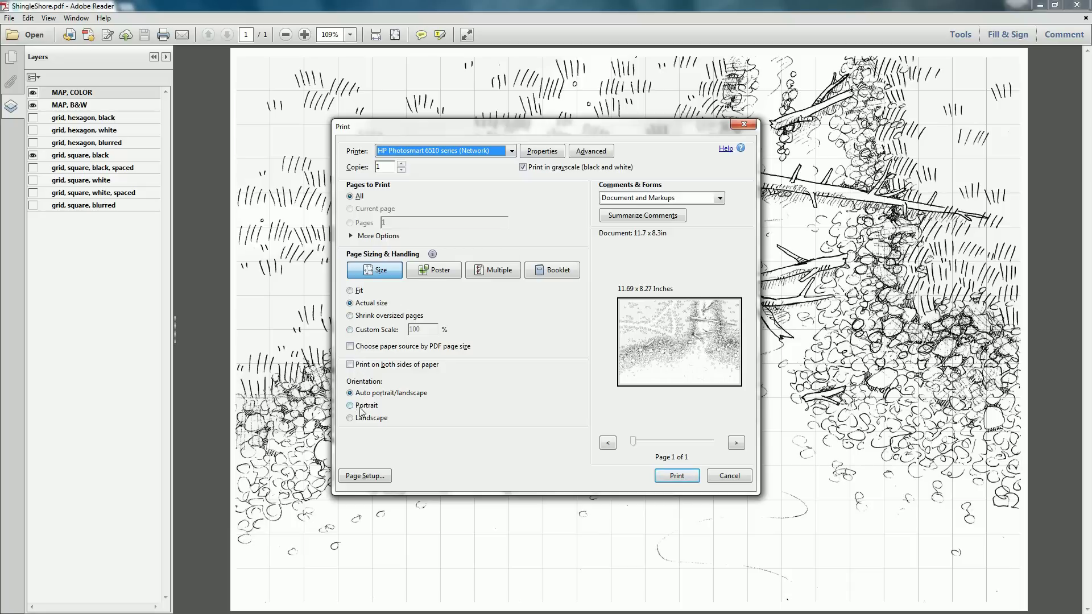
click(737, 444)
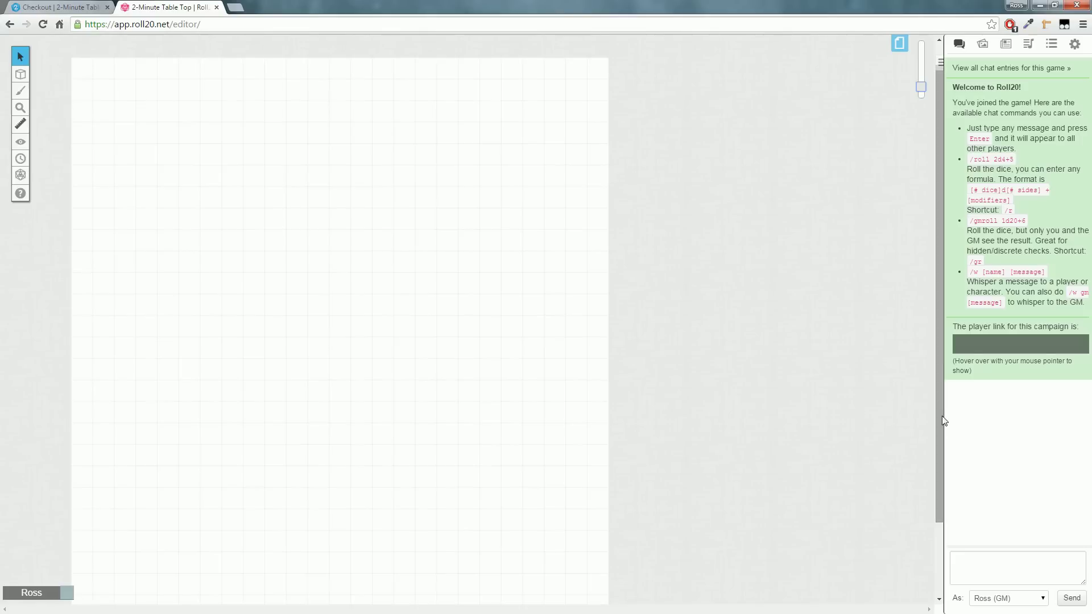
Drop the map image onto the Roll20 page and move it to the Map Layer
drag(450, 613, 234, 180)
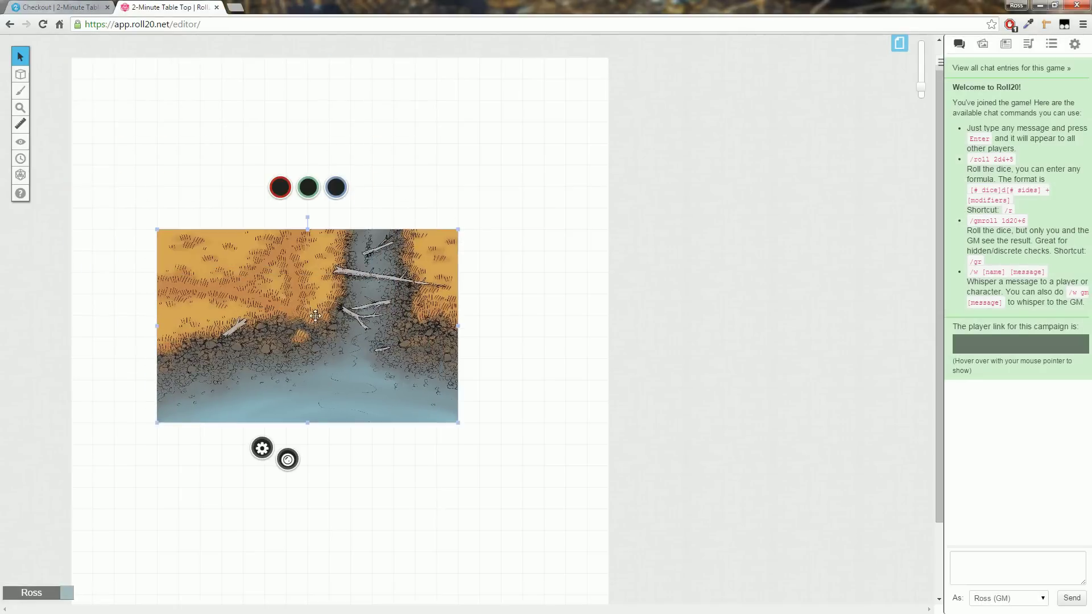
right_click(322, 308)
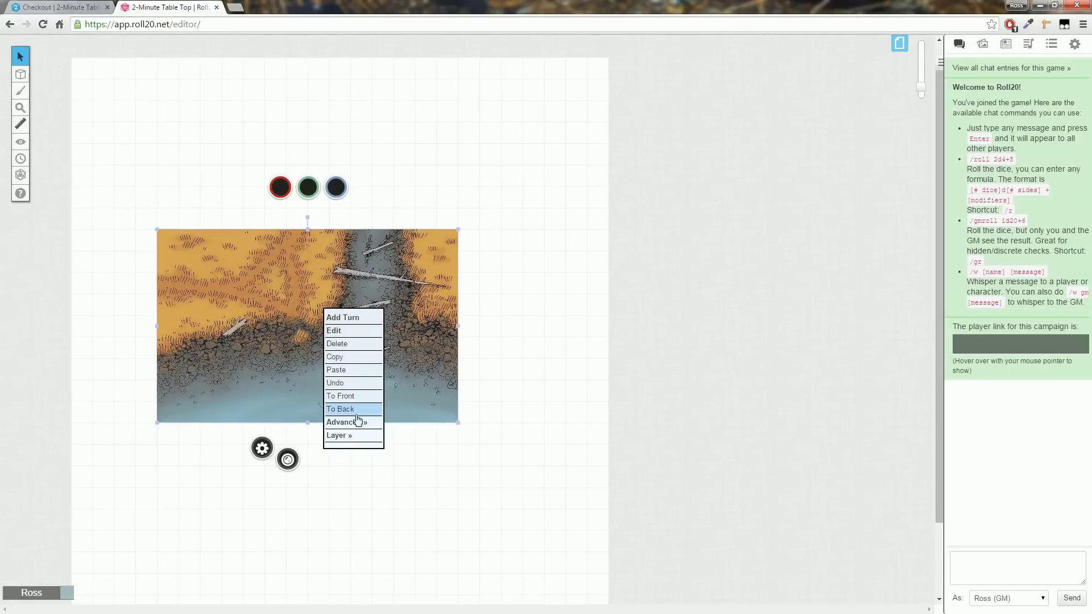
mouse_move(352, 436)
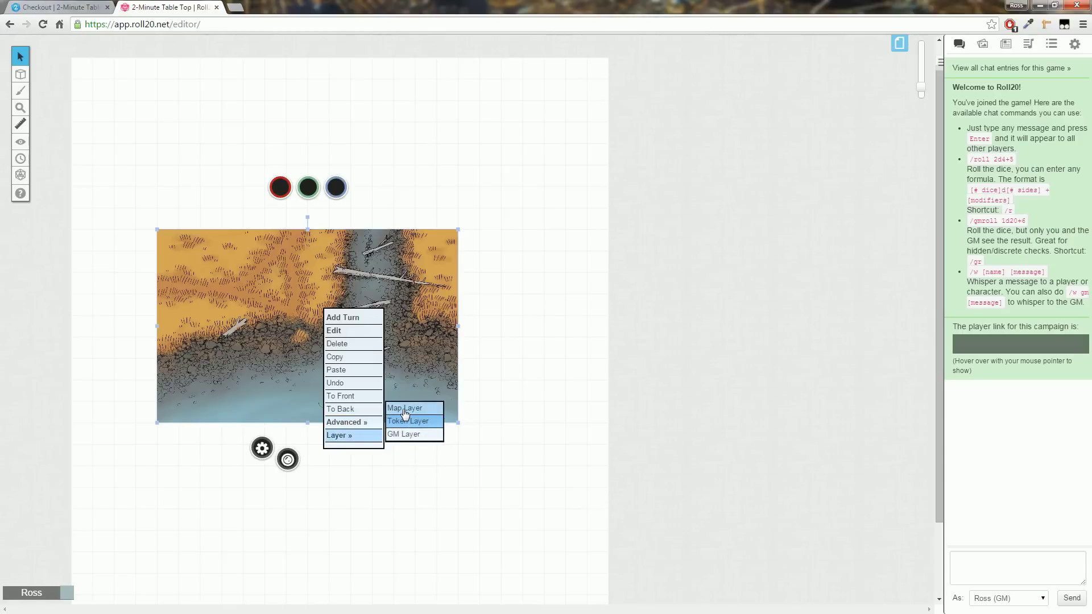
click(404, 409)
Move the map to the top-left and enlarge it to the full page width
drag(287, 302, 224, 215)
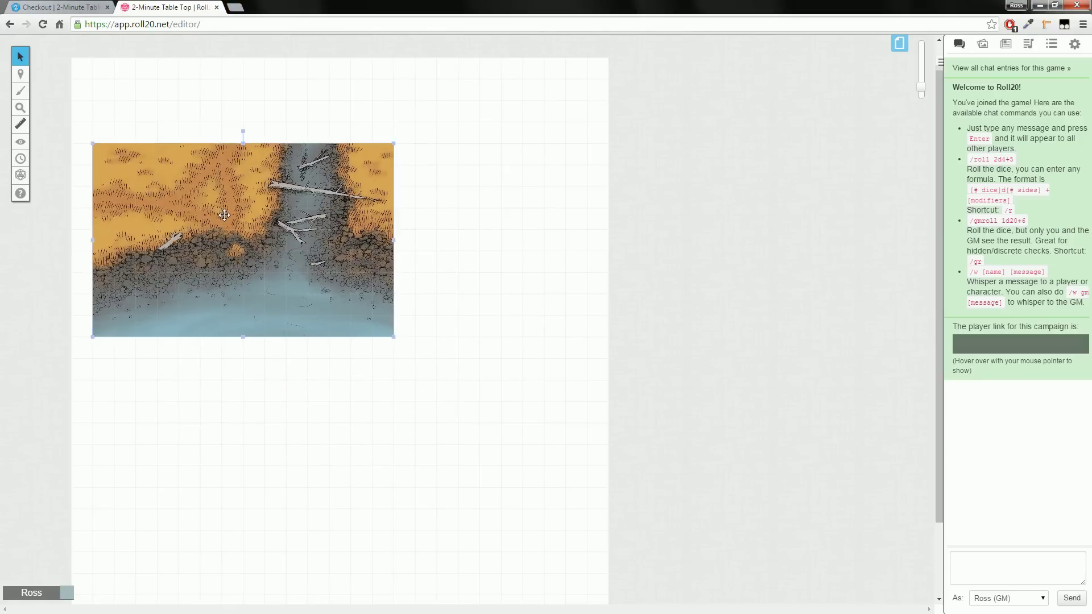
drag(395, 339, 587, 482)
drag(92, 467, 71, 488)
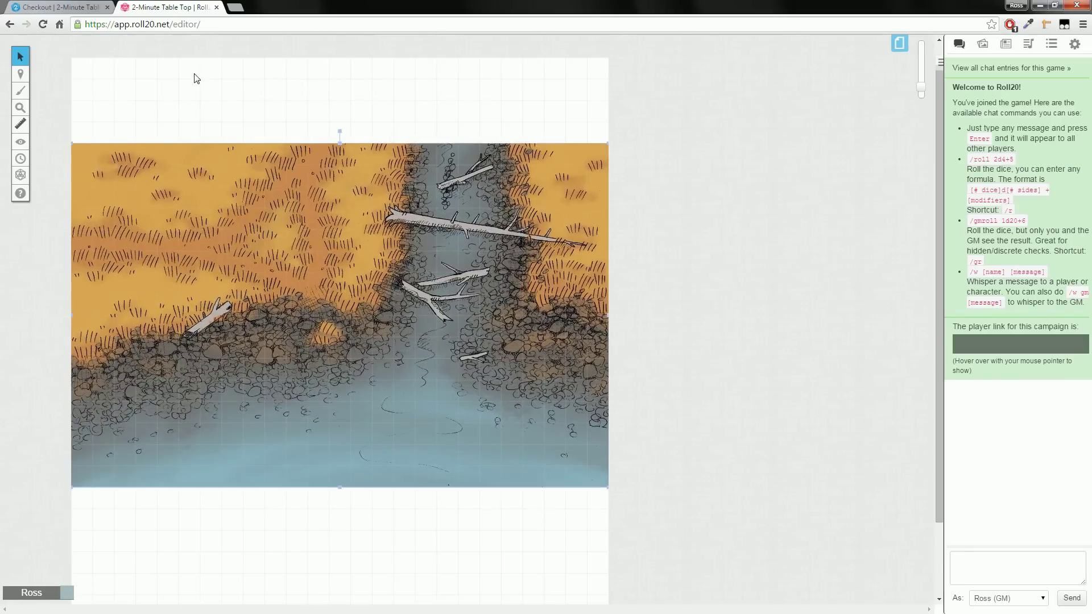
Set the Start page width to 50, background orange, and hex grid lines white
click(900, 44)
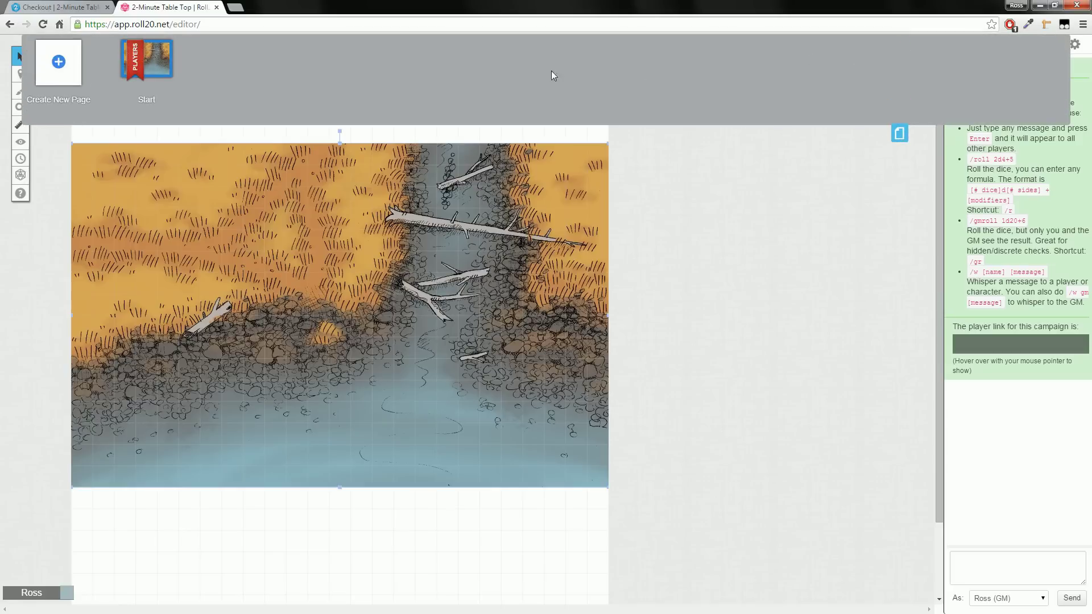
mouse_move(114, 50)
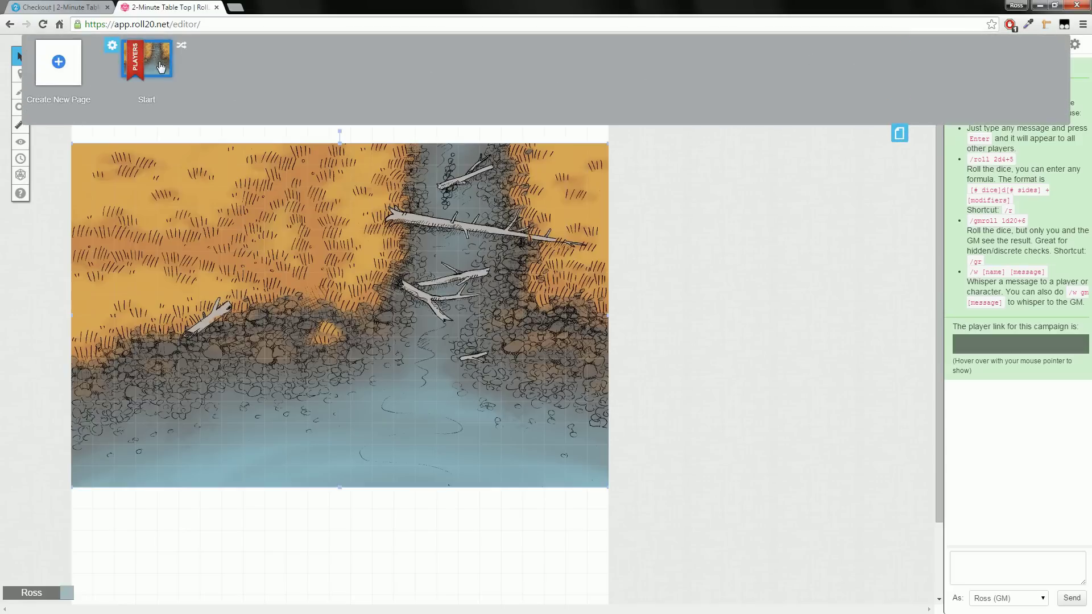
click(114, 49)
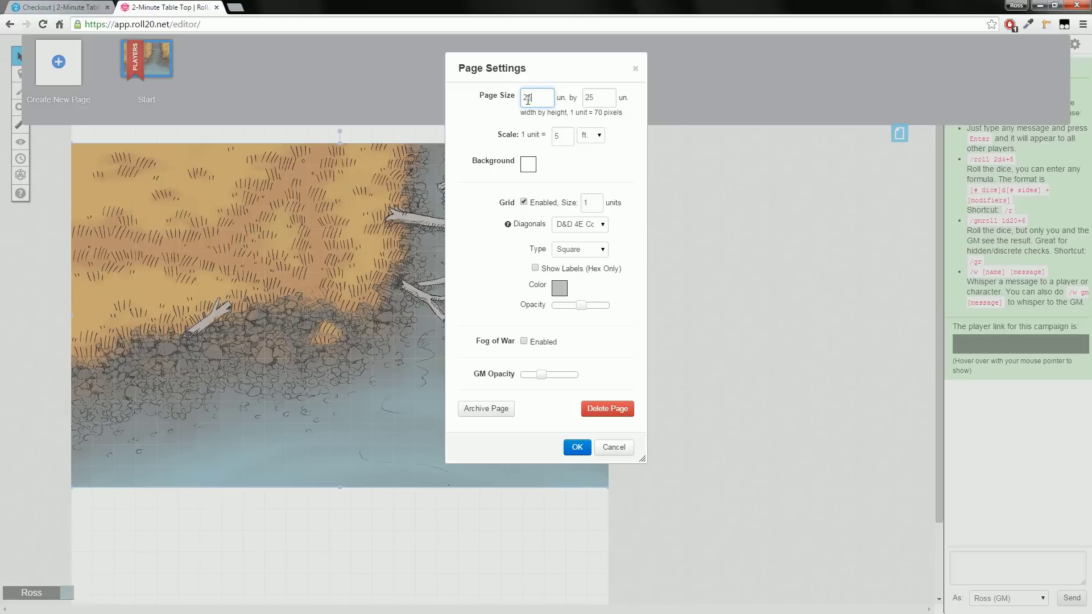
double_click(527, 100)
text(5)
click(528, 166)
click(560, 288)
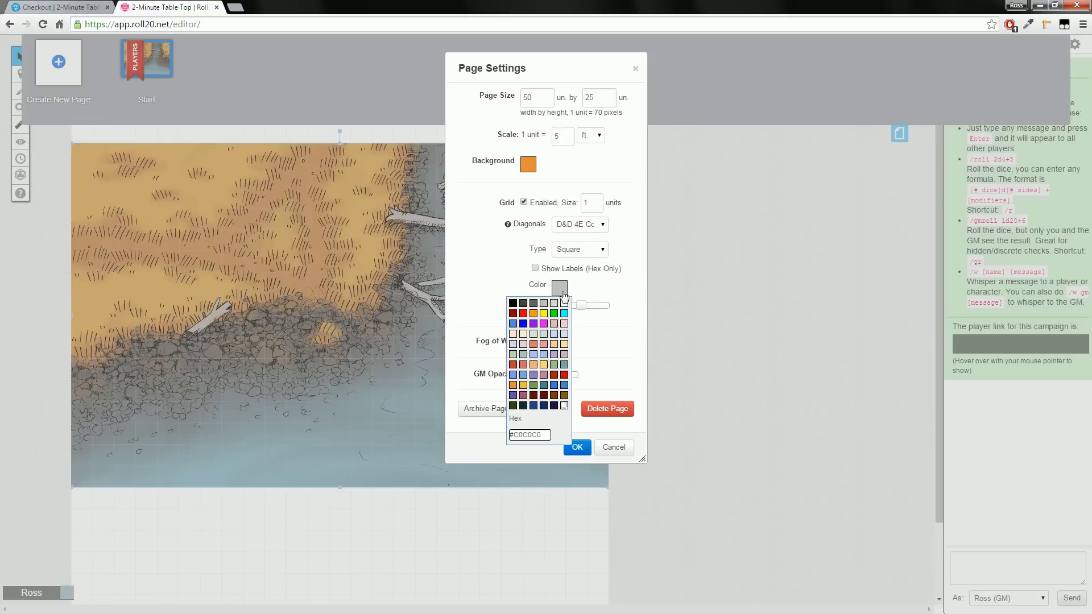
click(564, 303)
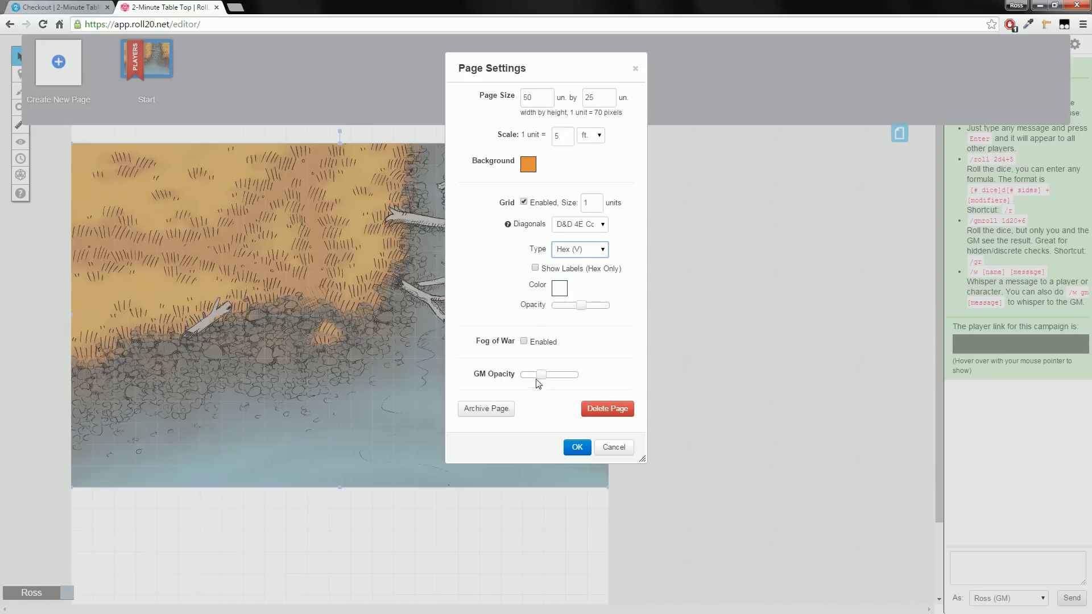
click(577, 448)
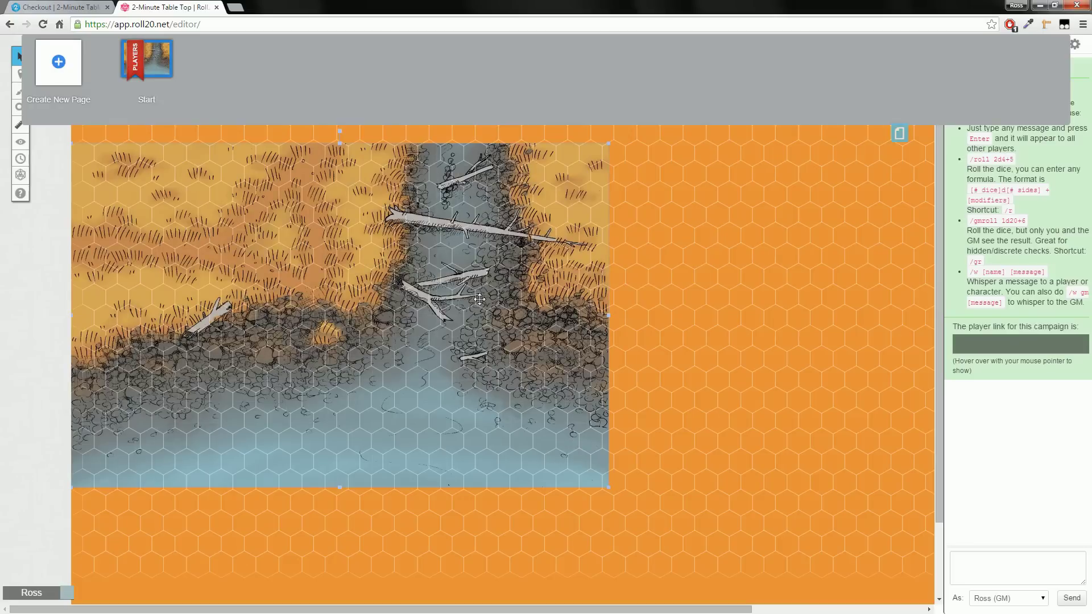
Drag the map to the centre of the page and close the Page Toolbar
drag(419, 291, 596, 367)
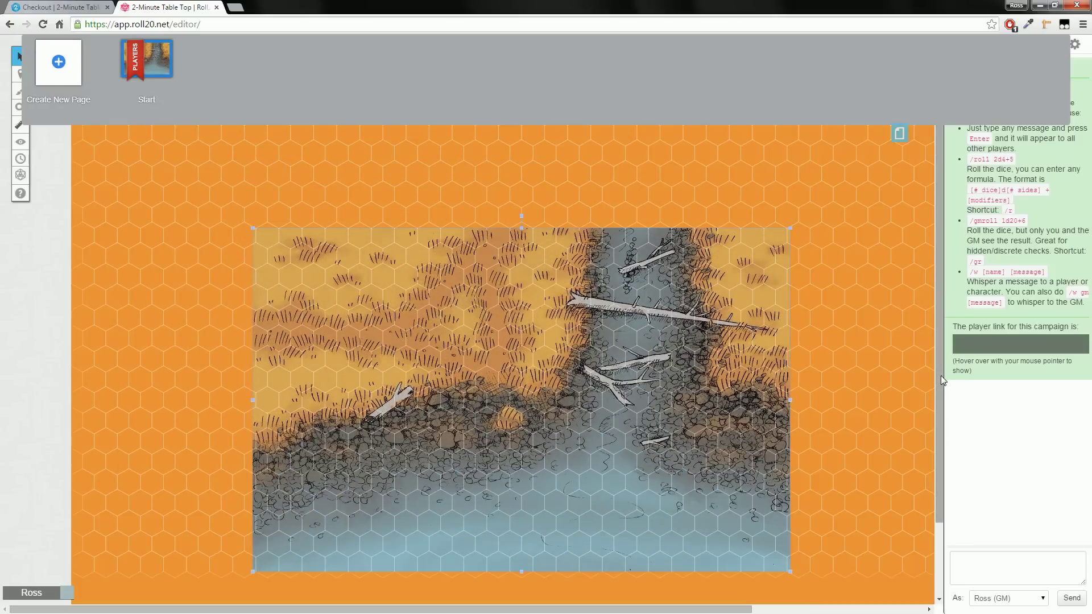
scroll(941, 379, down, 2)
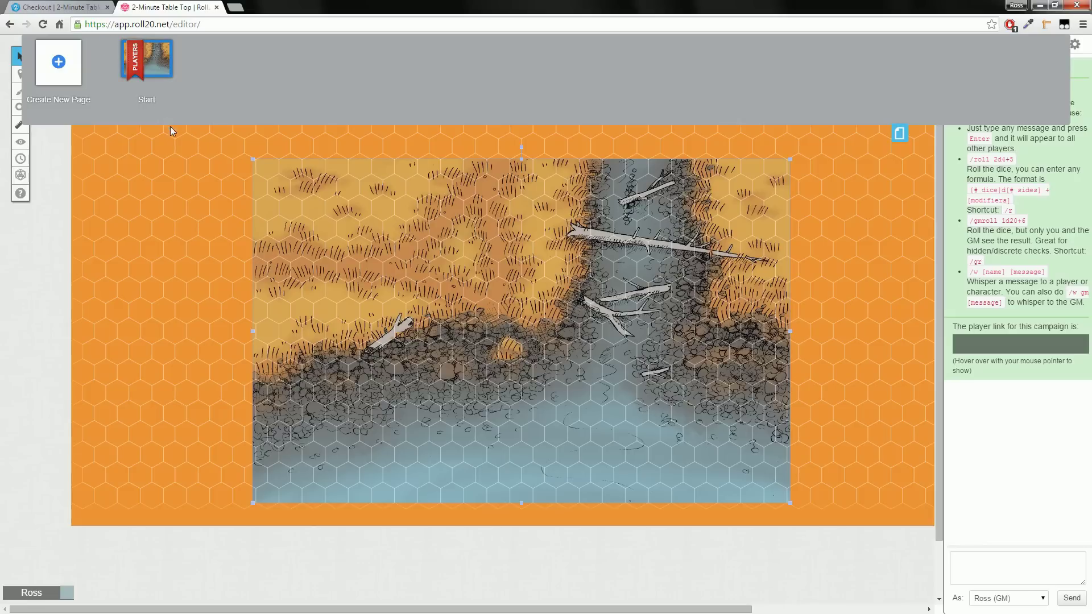
click(902, 137)
scroll(939, 292, up, 2)
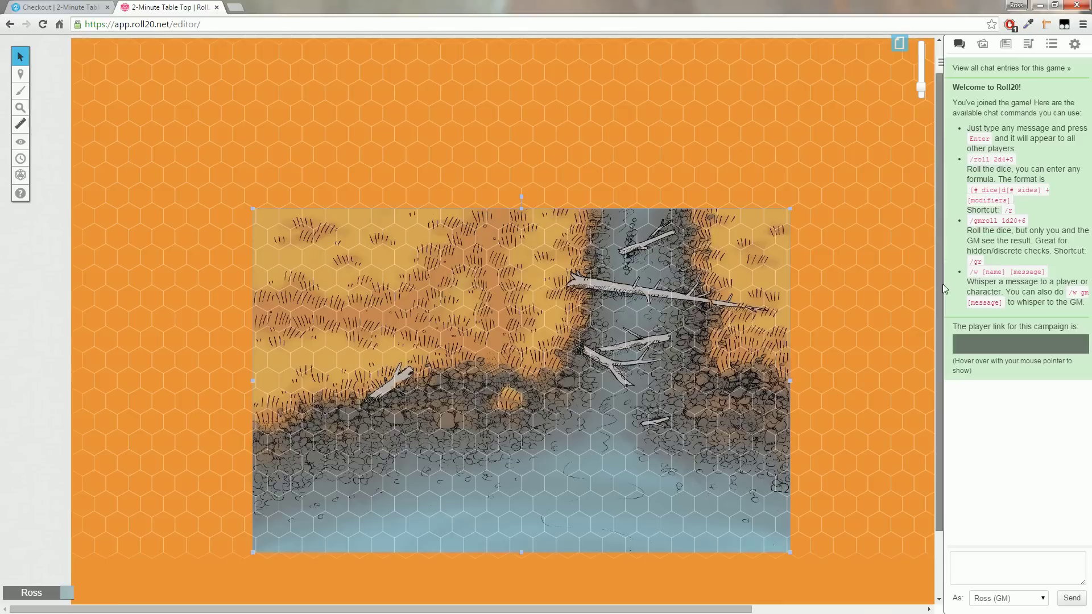
scroll(943, 284, down, 3)
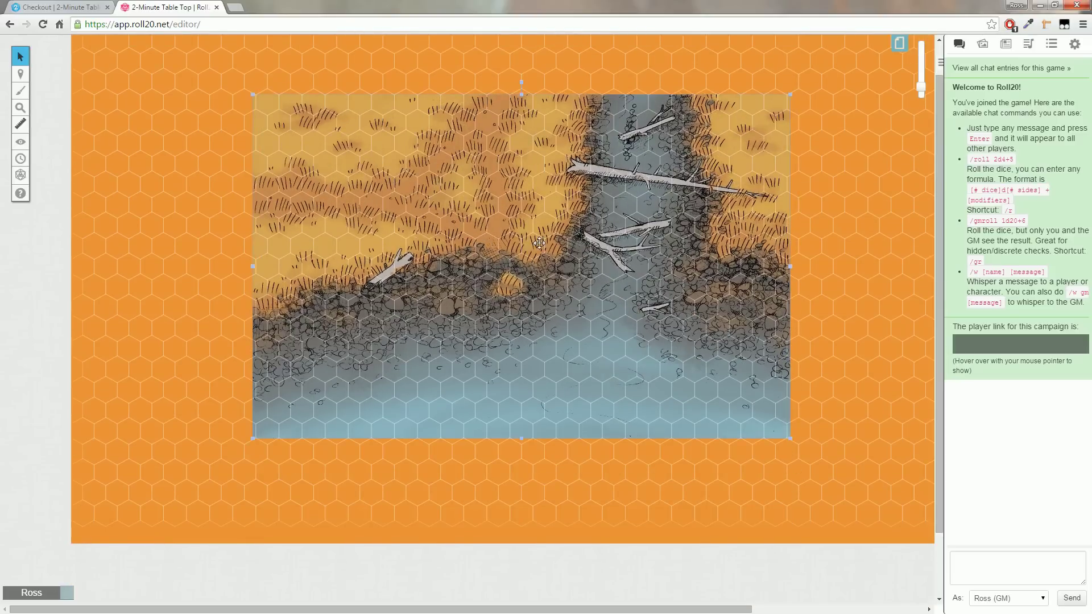
scroll(936, 234, up, 2)
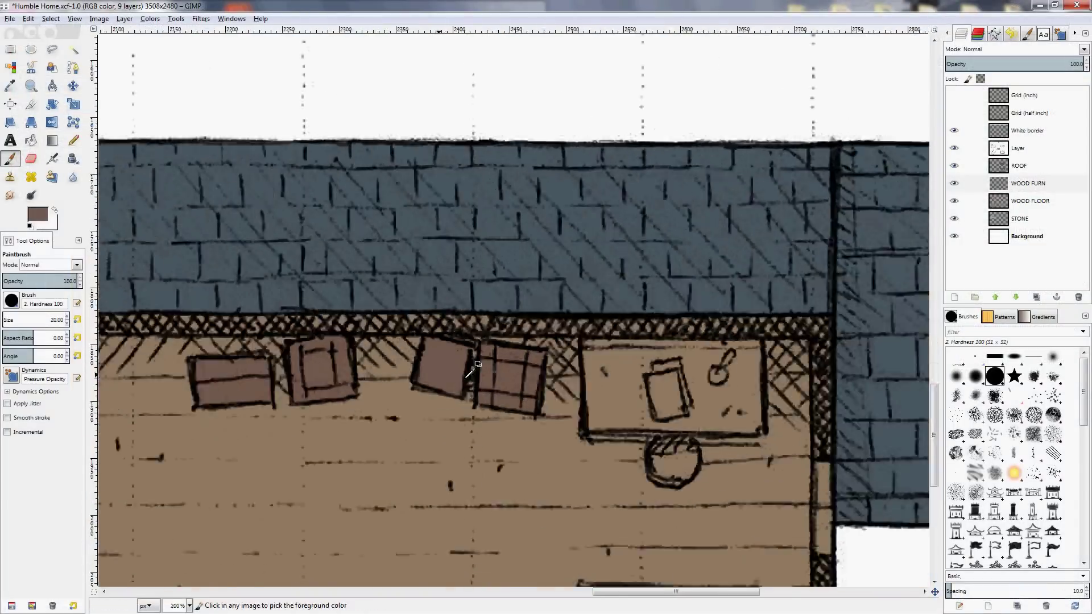
Paint the desk brown and the lower crate a darker brown with the Paintbrush
scroll(469, 373, up, 2)
mouse_move(398, 255)
mouse_down()
mouse_move(626, 305)
mouse_move(392, 307)
mouse_up()
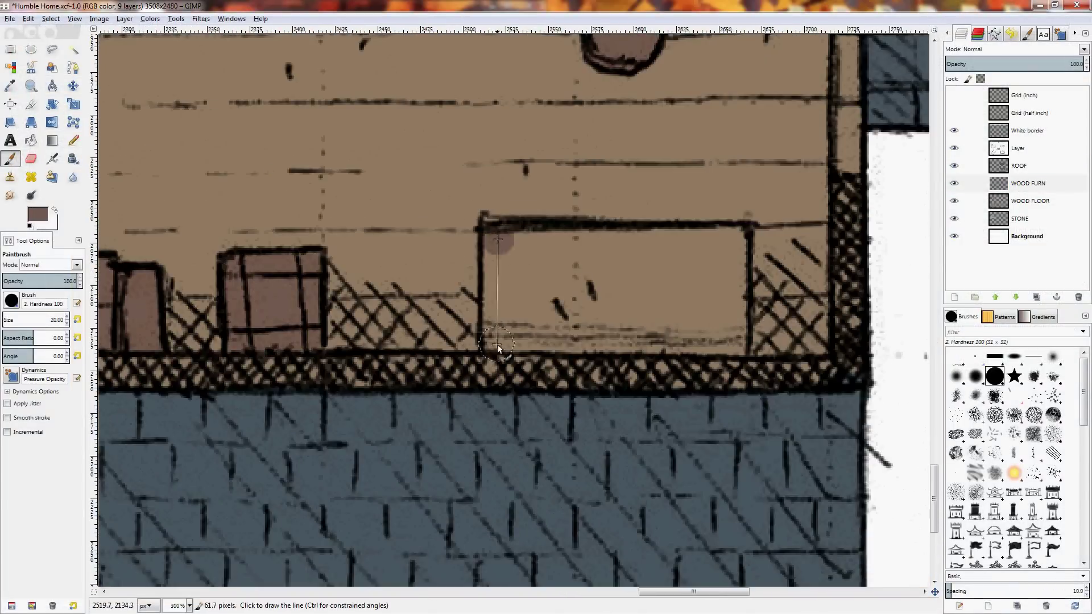
drag(535, 261, 716, 307)
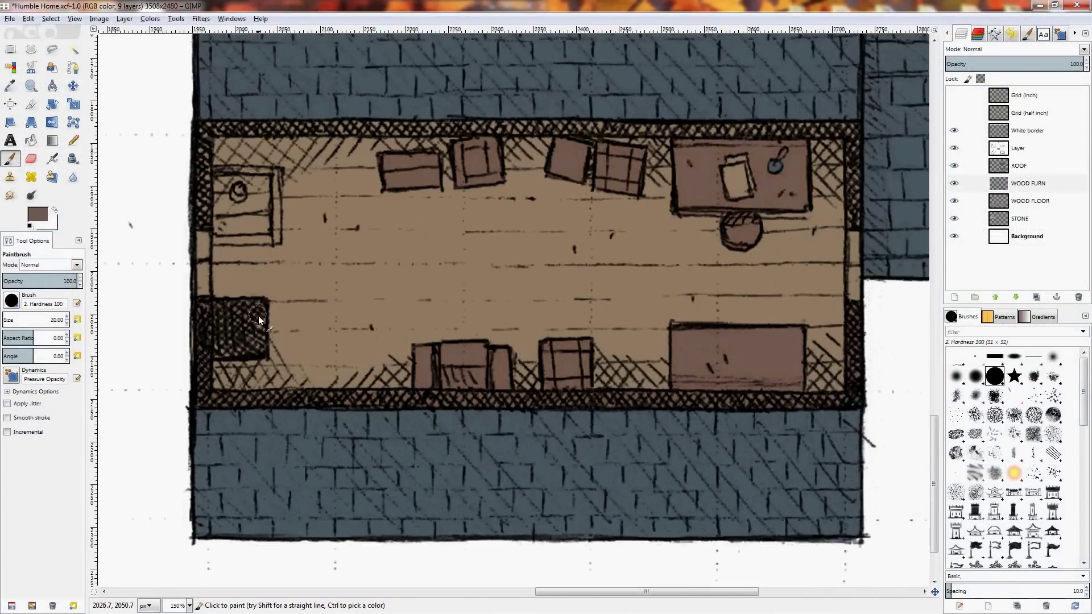